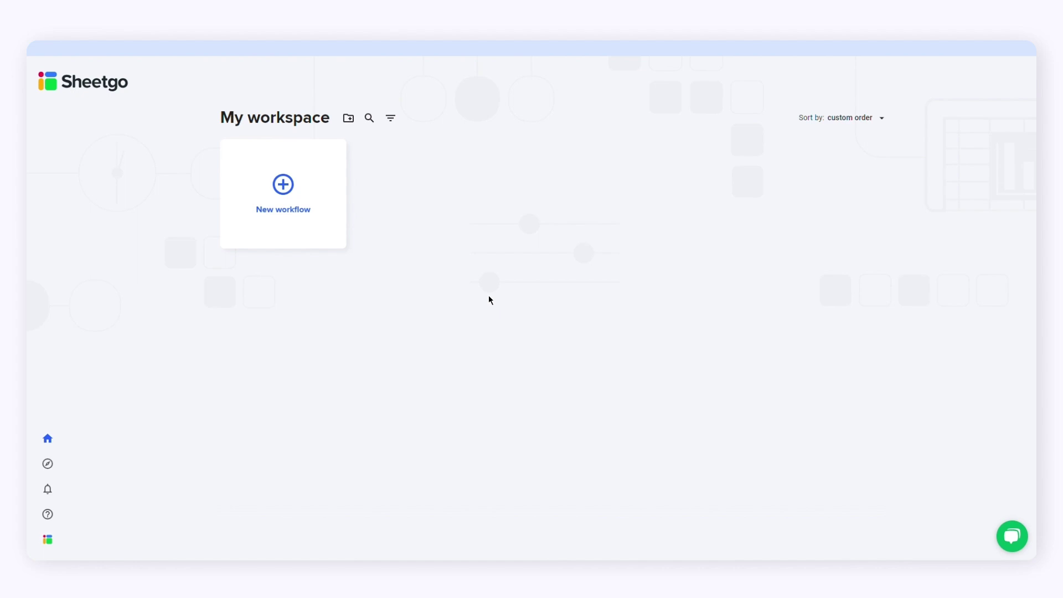
Create a new workflow with a connection and title the workflow 'Salary slips'.
left_click(320, 198)
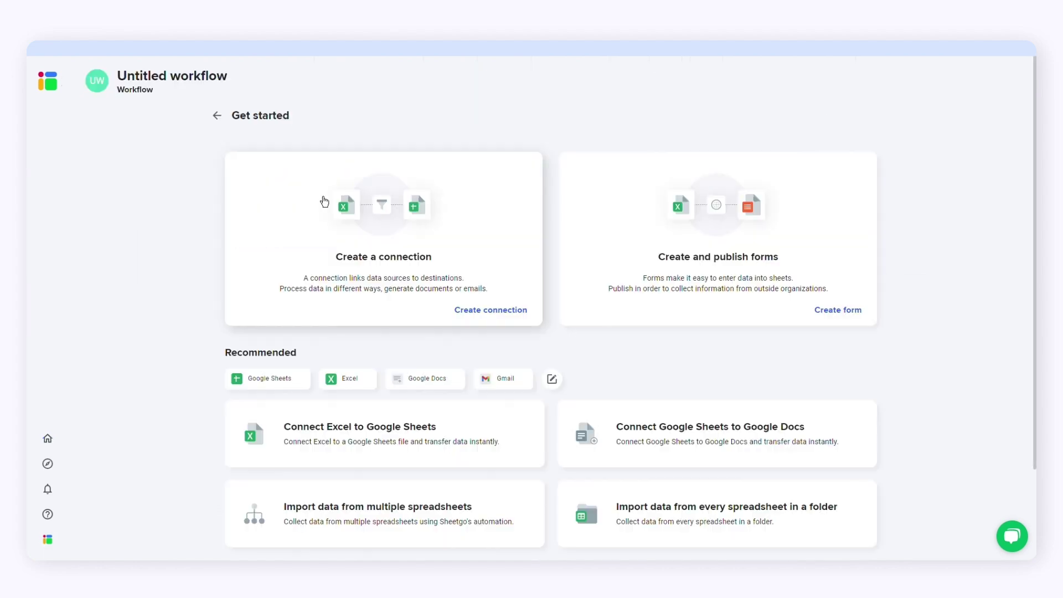
left_click(486, 310)
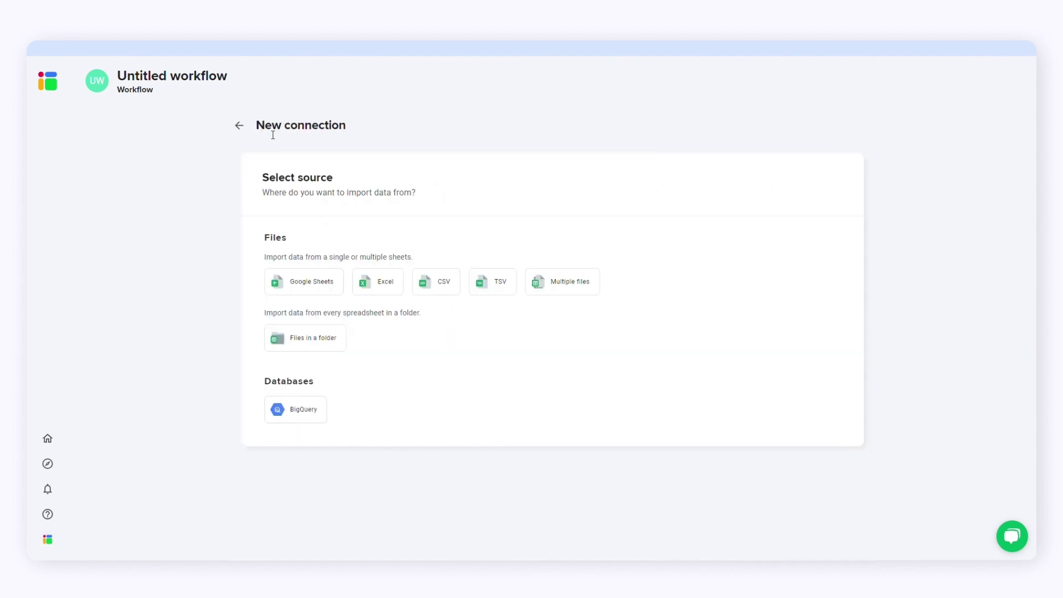
left_click(228, 83)
type("Salary sl")
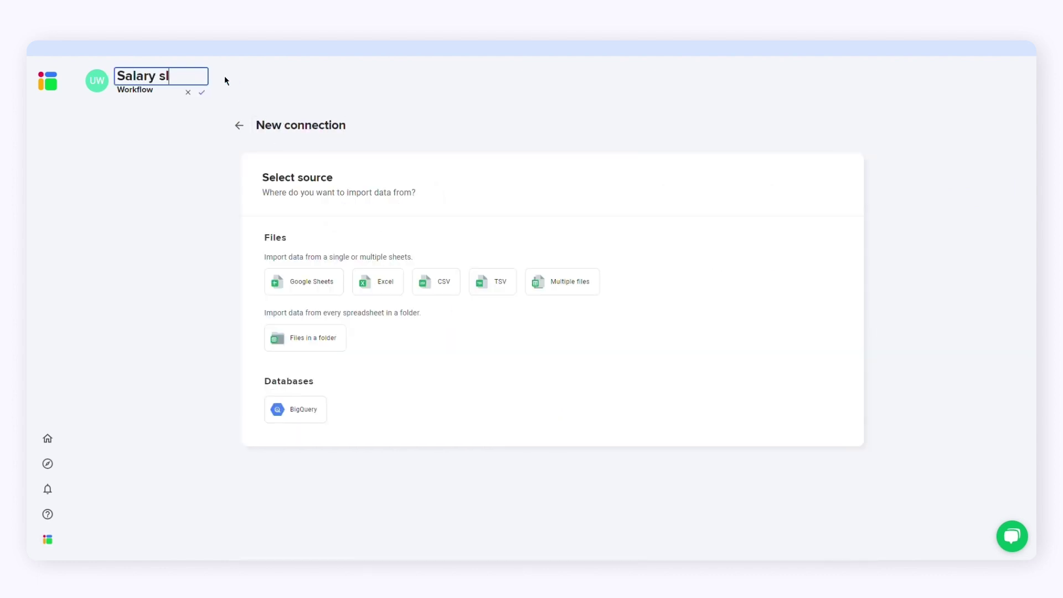
type("ips")
left_click(203, 93)
Rename the new connection to 'Slips'.
left_click(283, 126)
type("Sa")
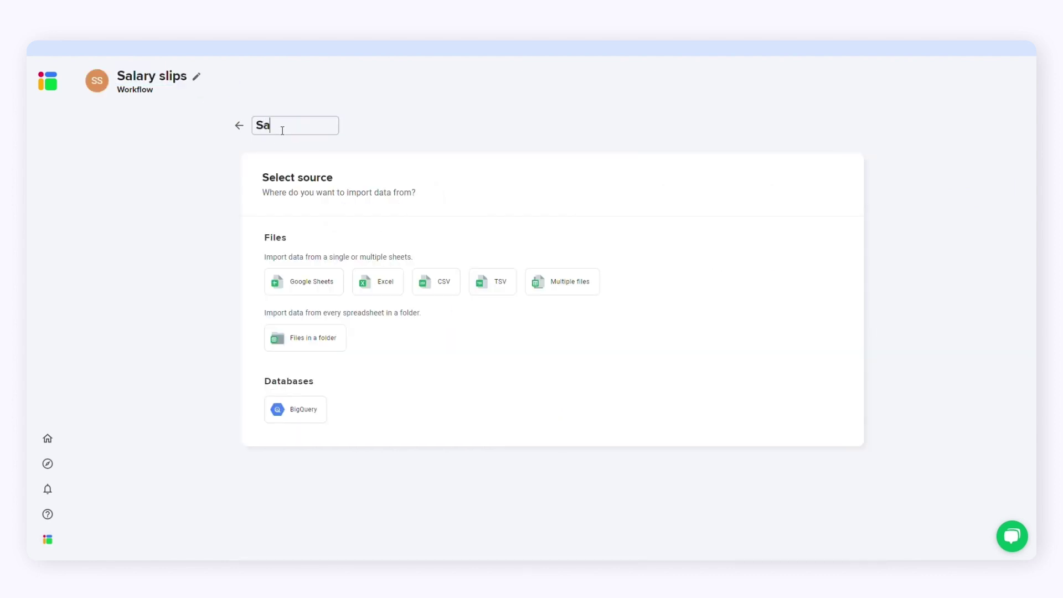
key("BackSpace")
type("lips")
left_click(377, 124)
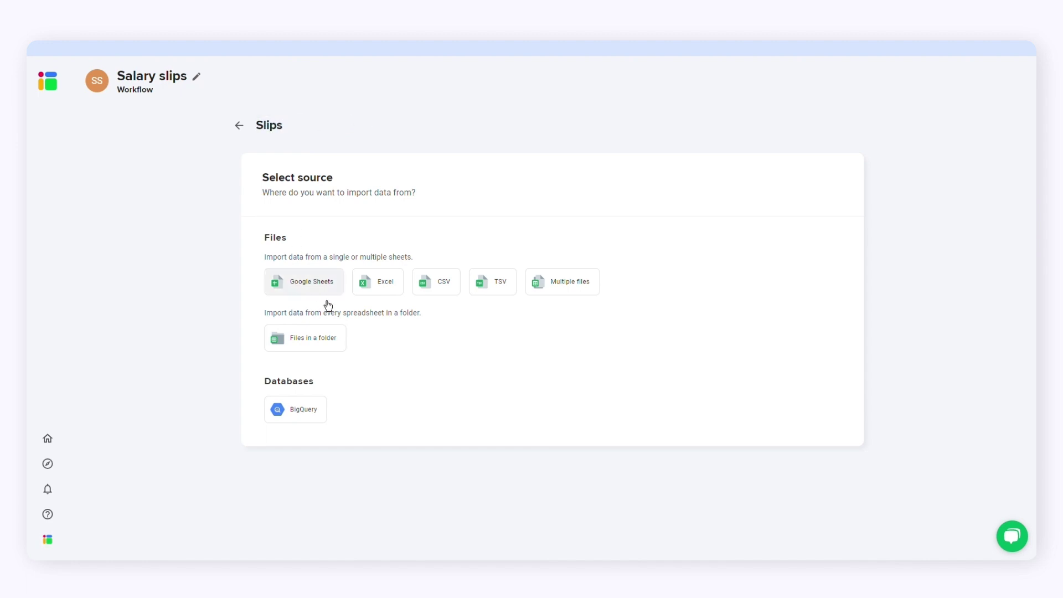
Use the Google Sheets file Payroll, tab All employees, as the Slips source and continue.
left_click(313, 285)
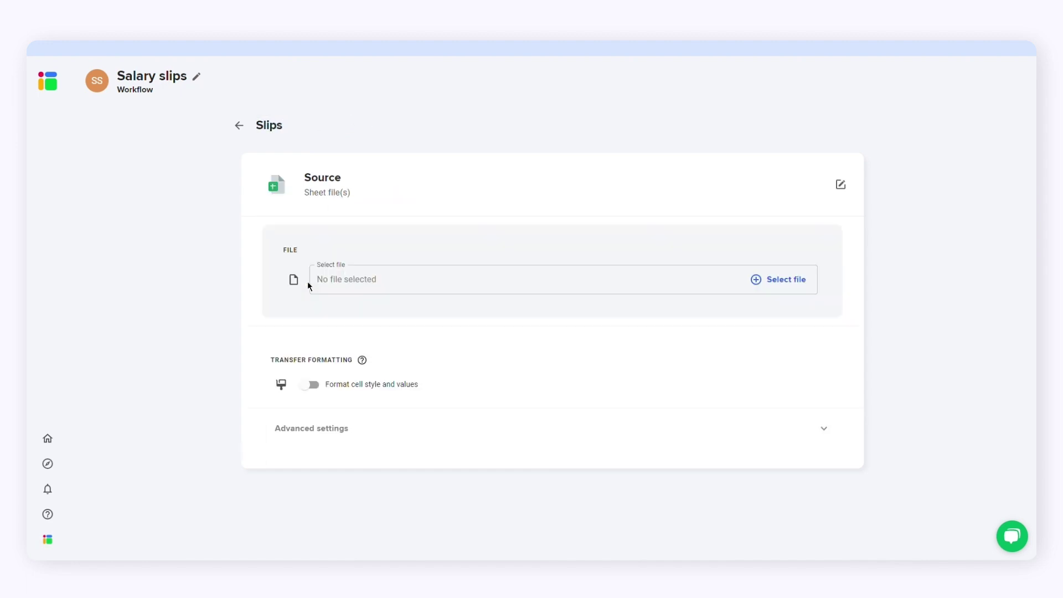
left_click(756, 282)
left_click(546, 264)
left_click(836, 506)
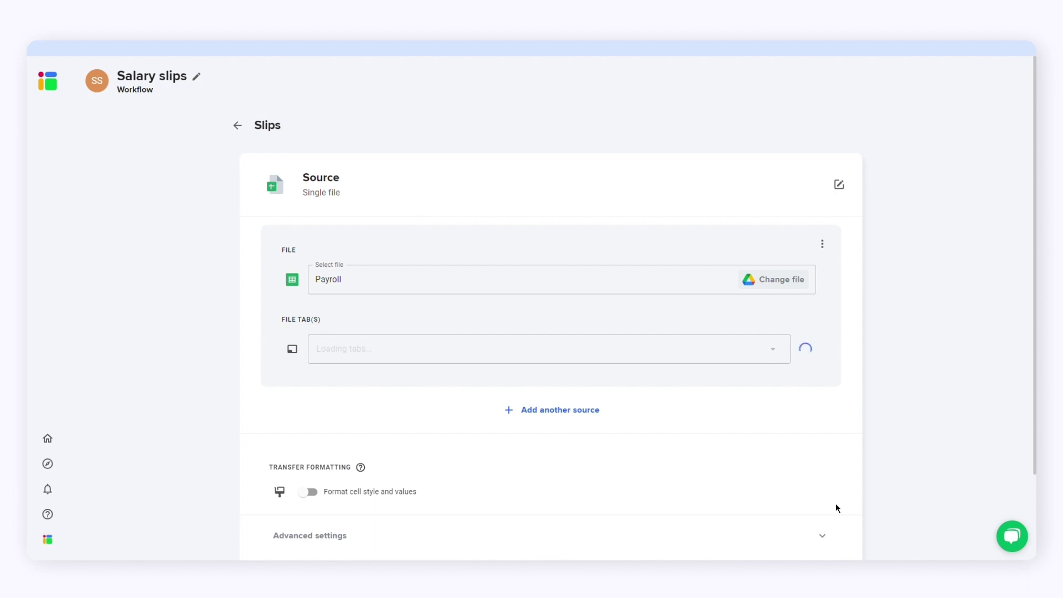
left_click(773, 349)
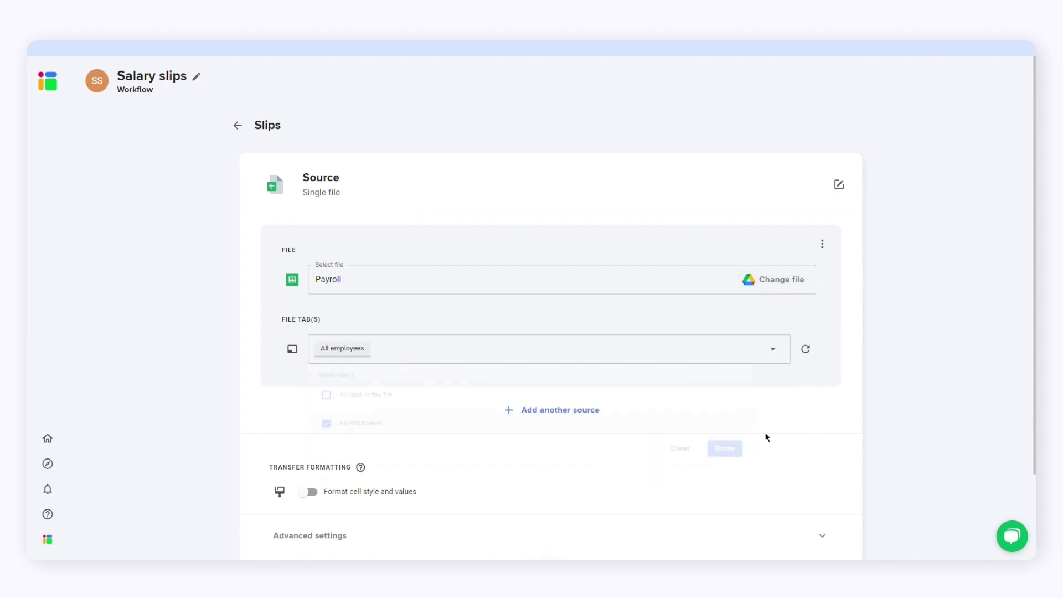
scroll(770, 449, "down", 2)
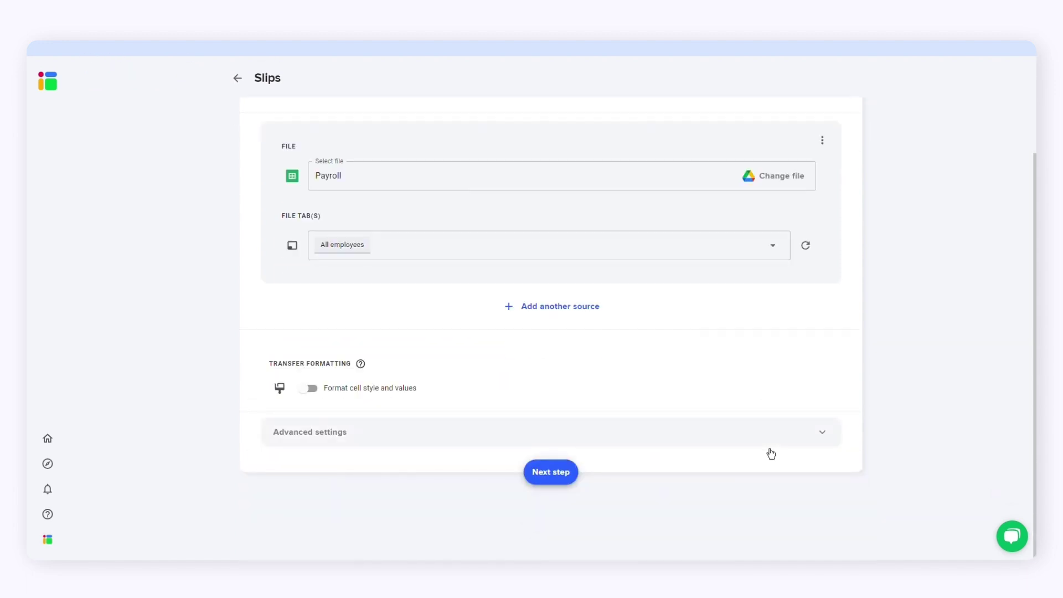
left_click(560, 477)
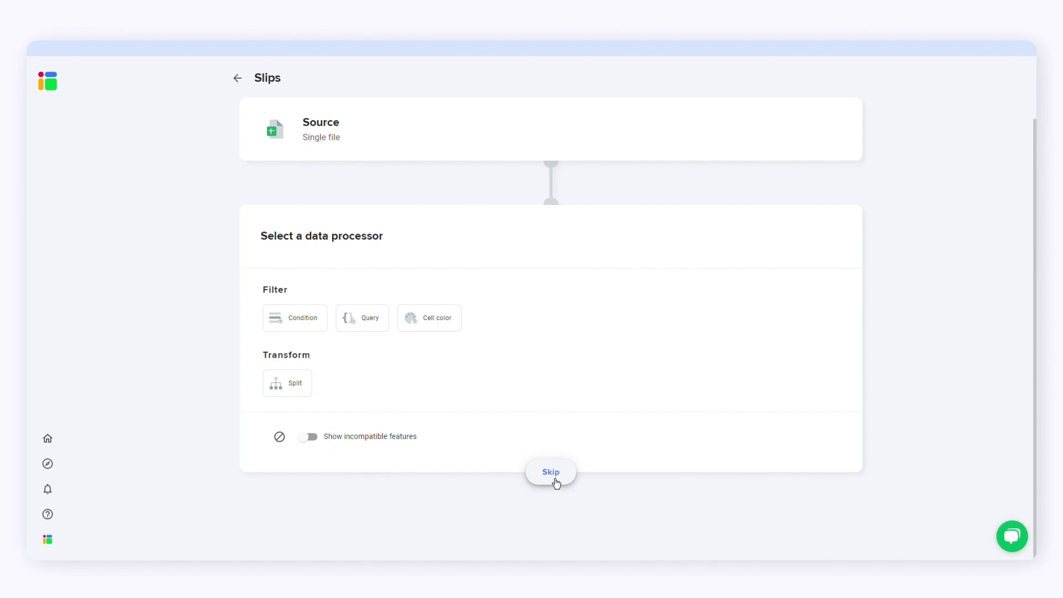
Skip the data processor and choose Generate Documents as the destination.
left_click(554, 478)
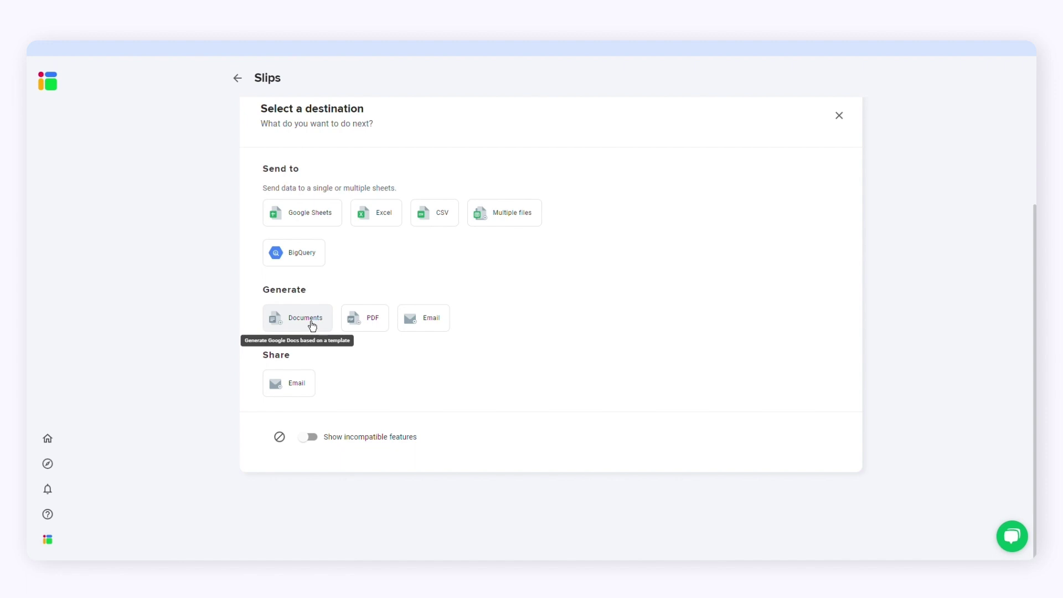
left_click(312, 324)
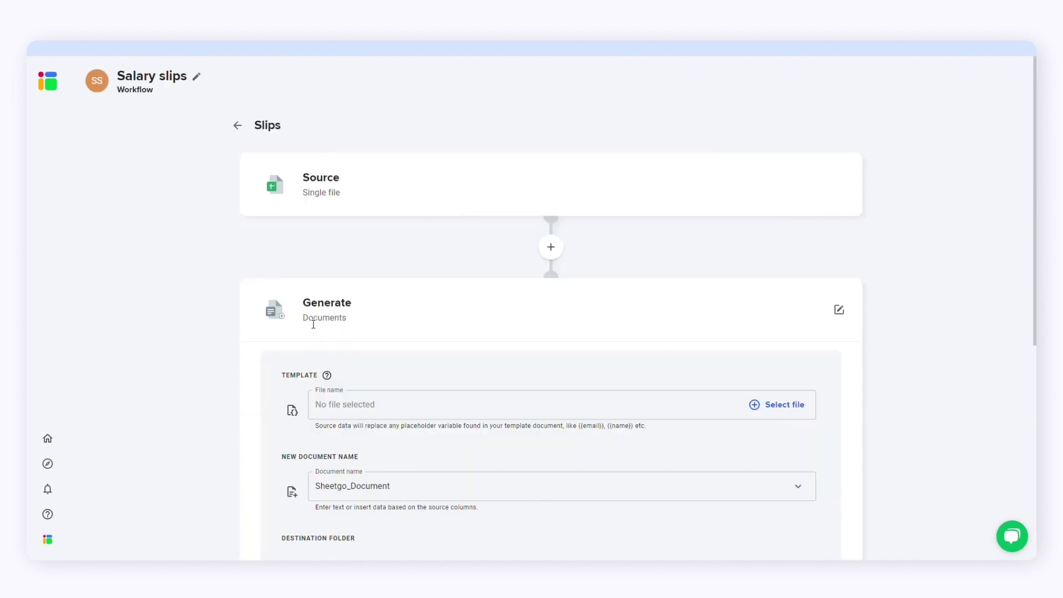
Pick the Salary Slip template and name documents 'Salary slip {{Employee Name}}'.
scroll(313, 324, "down", 1)
left_click(760, 352)
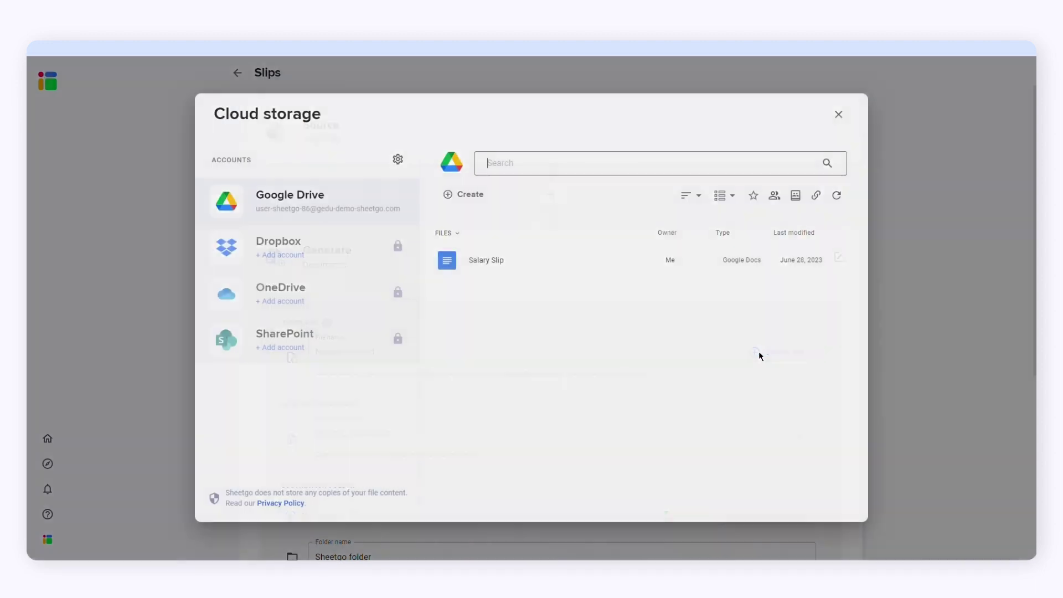
left_click(515, 260)
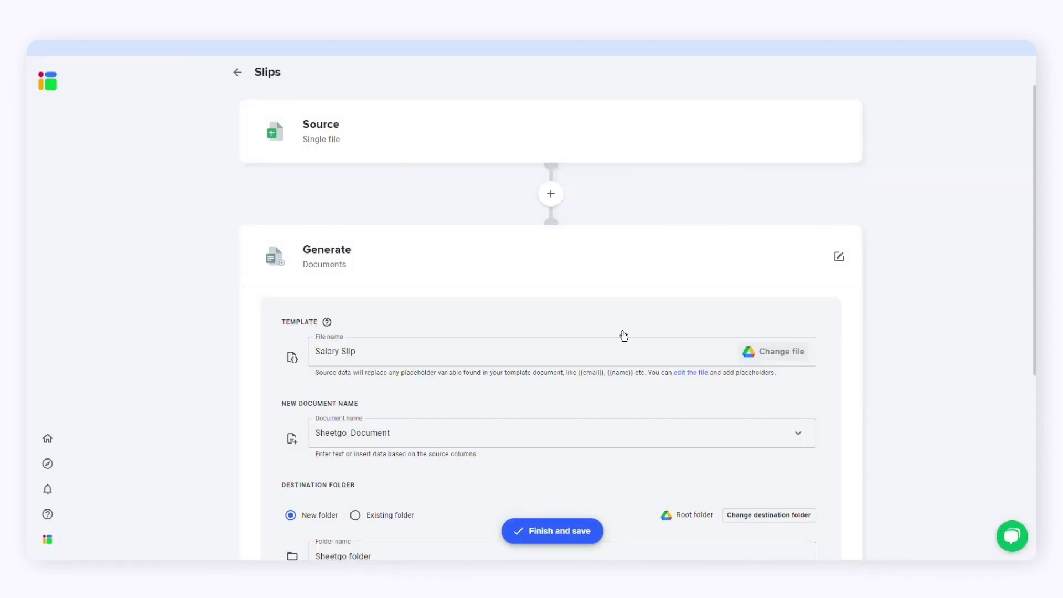
scroll(554, 340, "down", 2)
double_click(476, 333)
type("Salary slip")
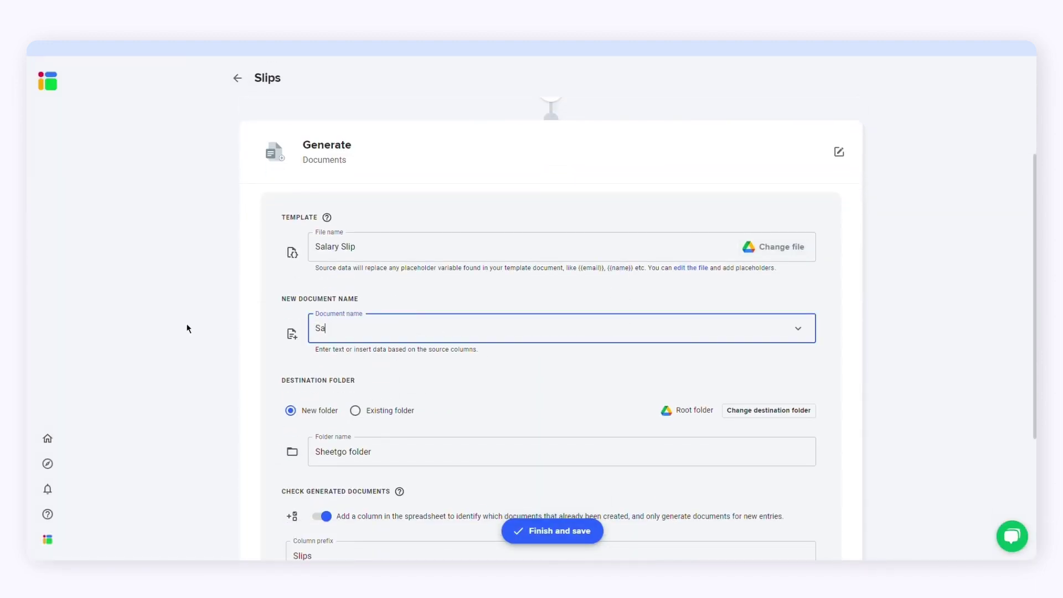
left_click(805, 334)
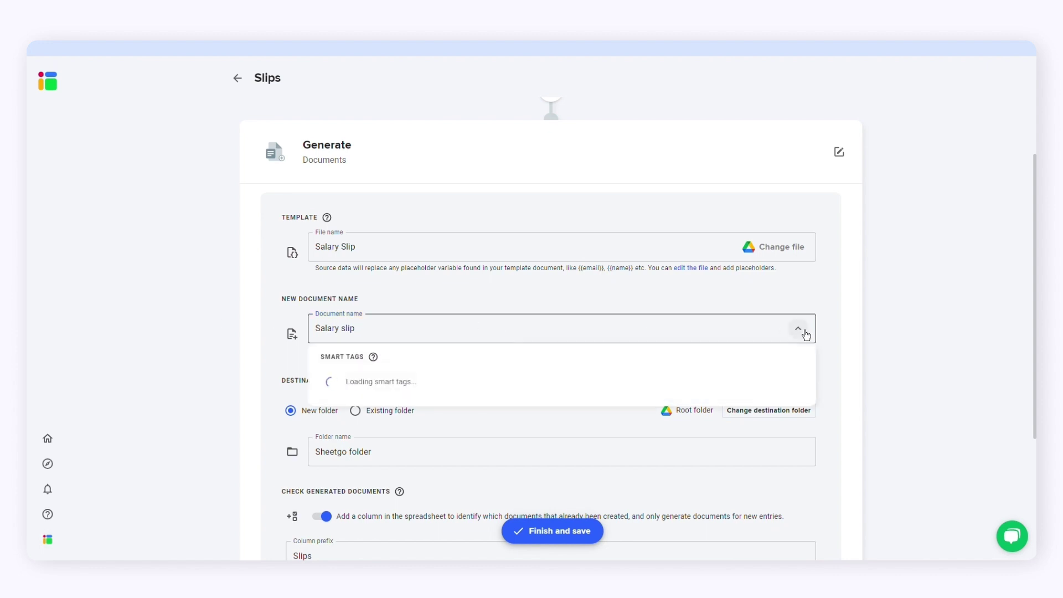
left_click(373, 390)
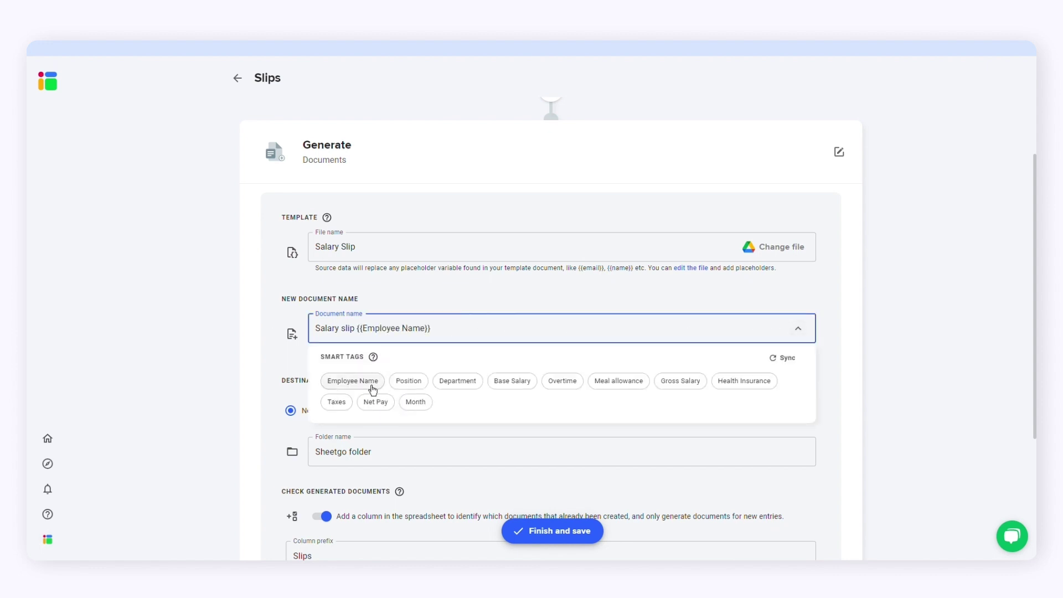
left_click(460, 432)
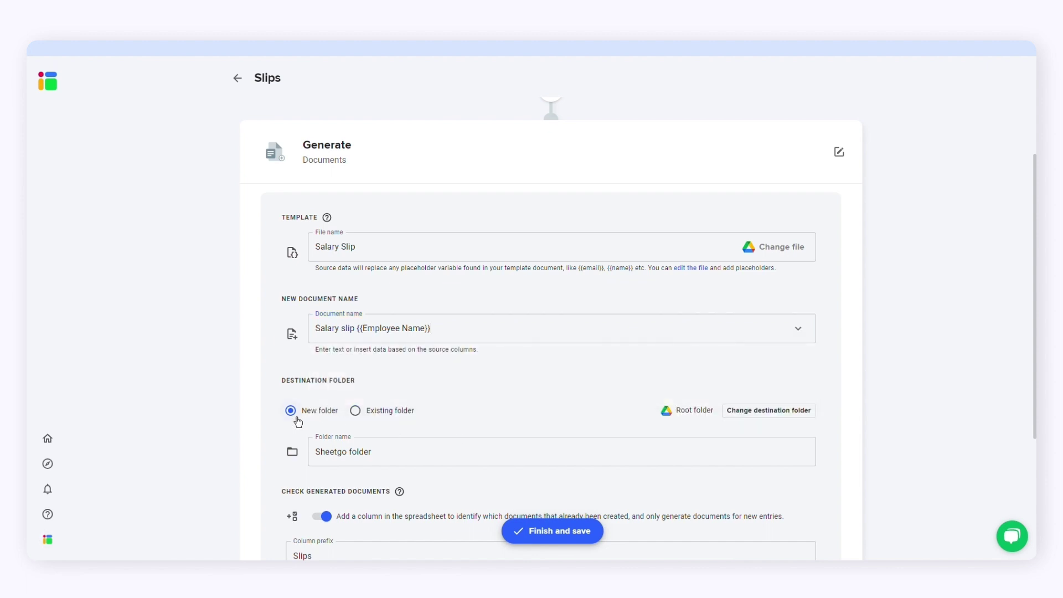
Set the output folder name to 'Salary slips'.
left_click_drag(373, 452, 294, 453)
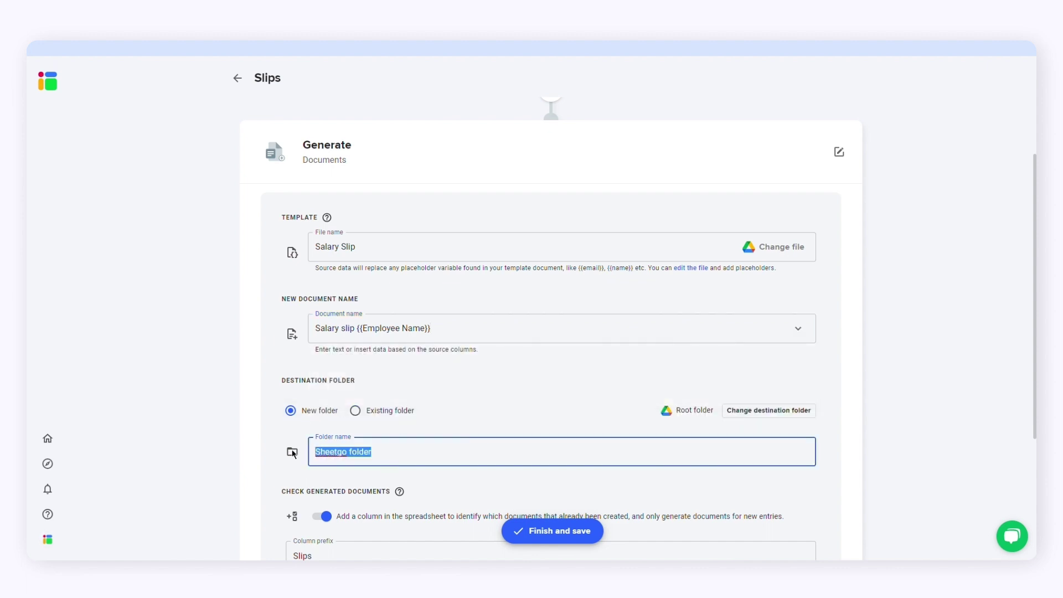
type("Salary slips")
left_click(462, 413)
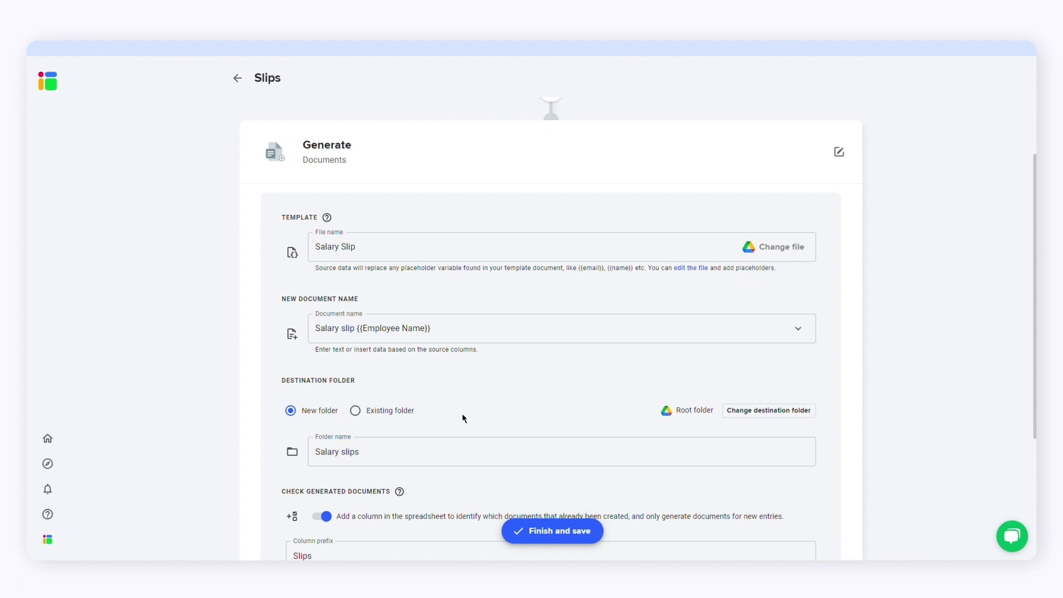
scroll(462, 413, "down", 3)
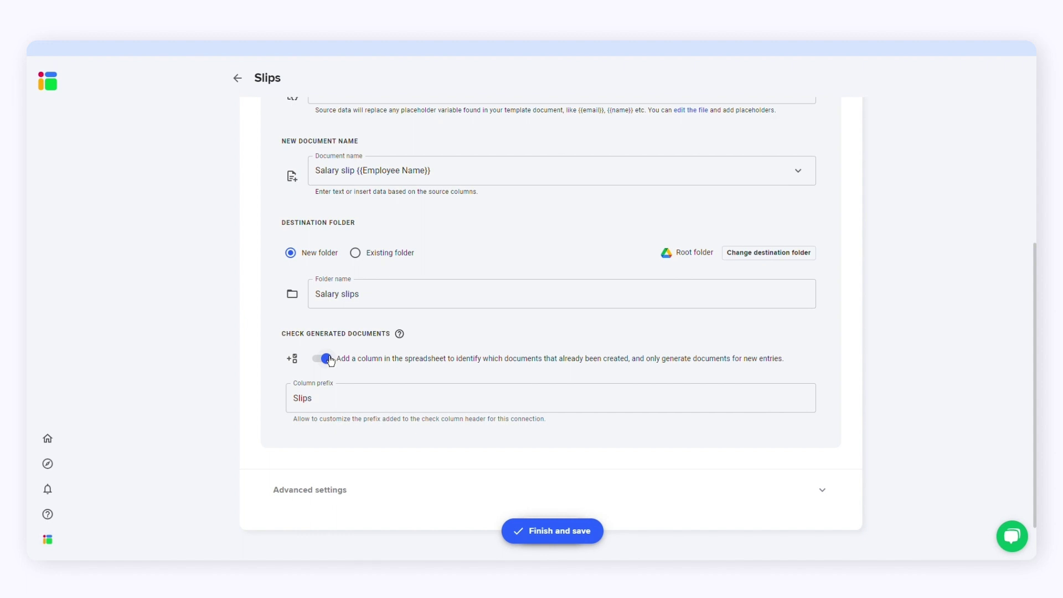
Finish and save the Slips connection, Payroll's All employees feeding Generate documents.
left_click(557, 531)
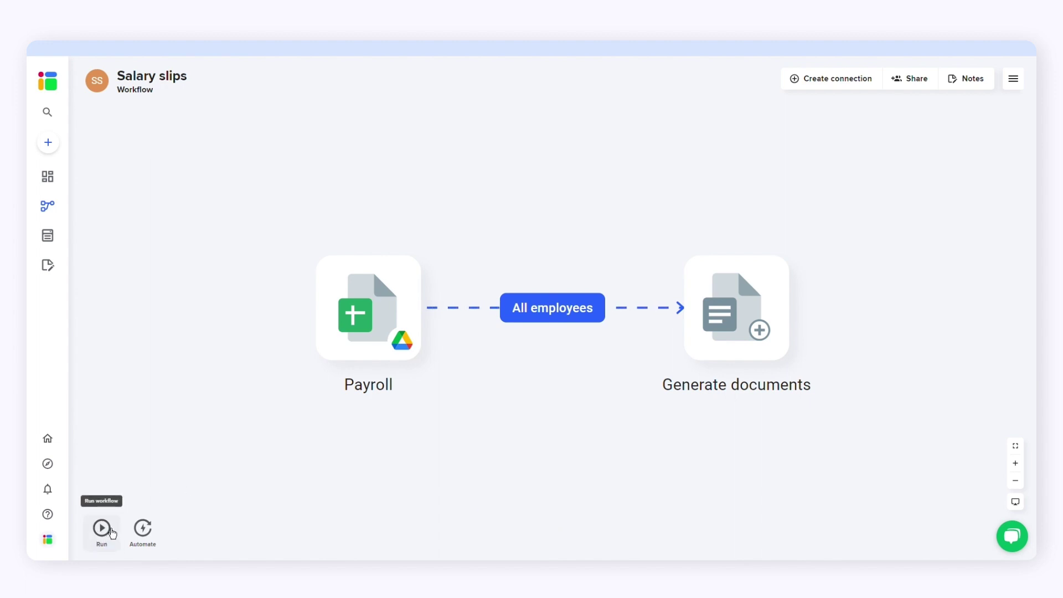
Automate the workflow on a schedule, running once a day, and save it.
left_click(144, 529)
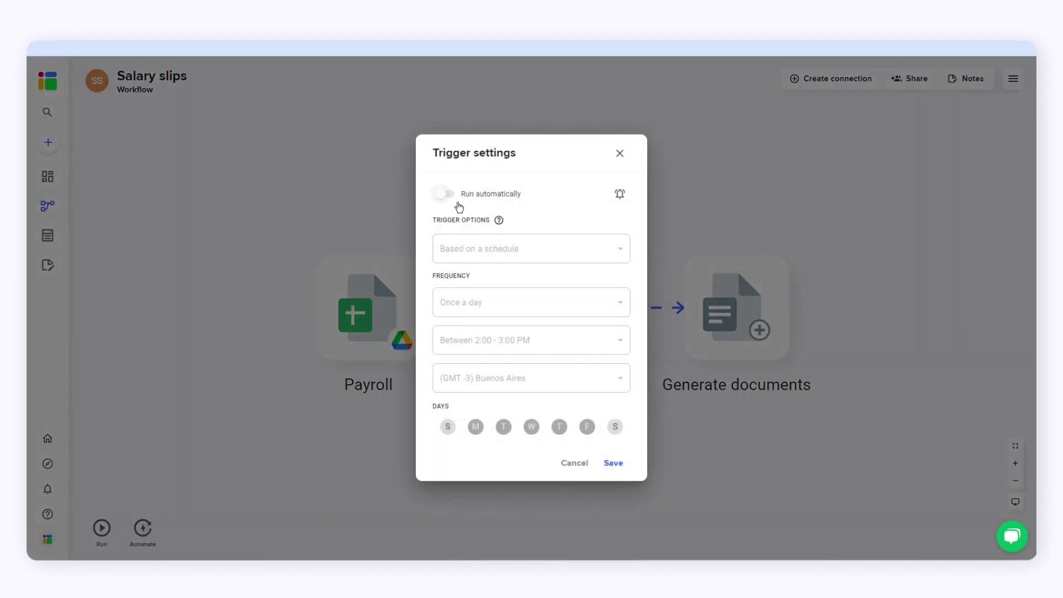
left_click(458, 205)
left_click(522, 240)
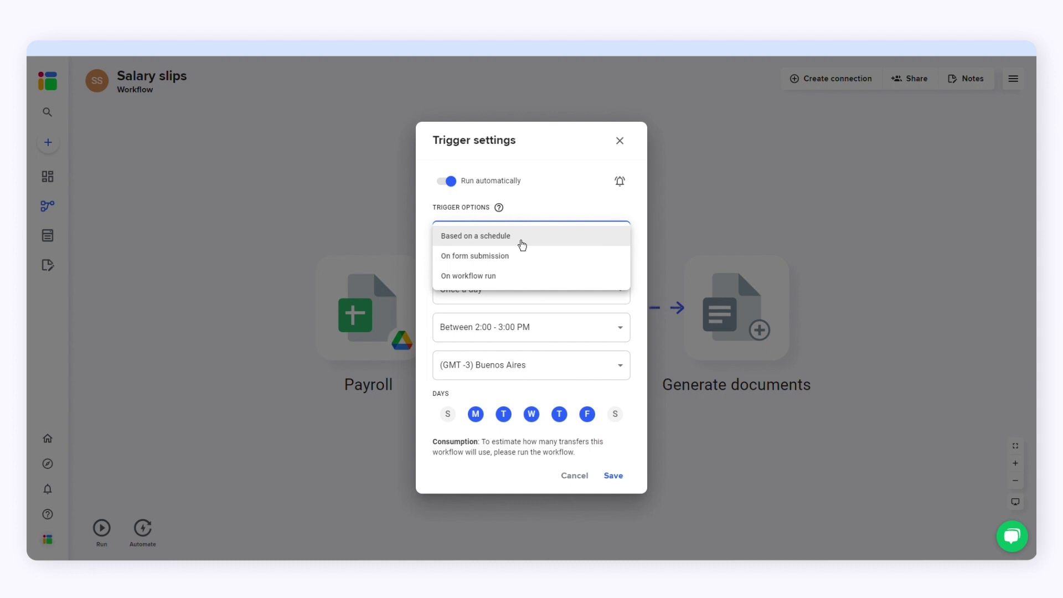
left_click(522, 244)
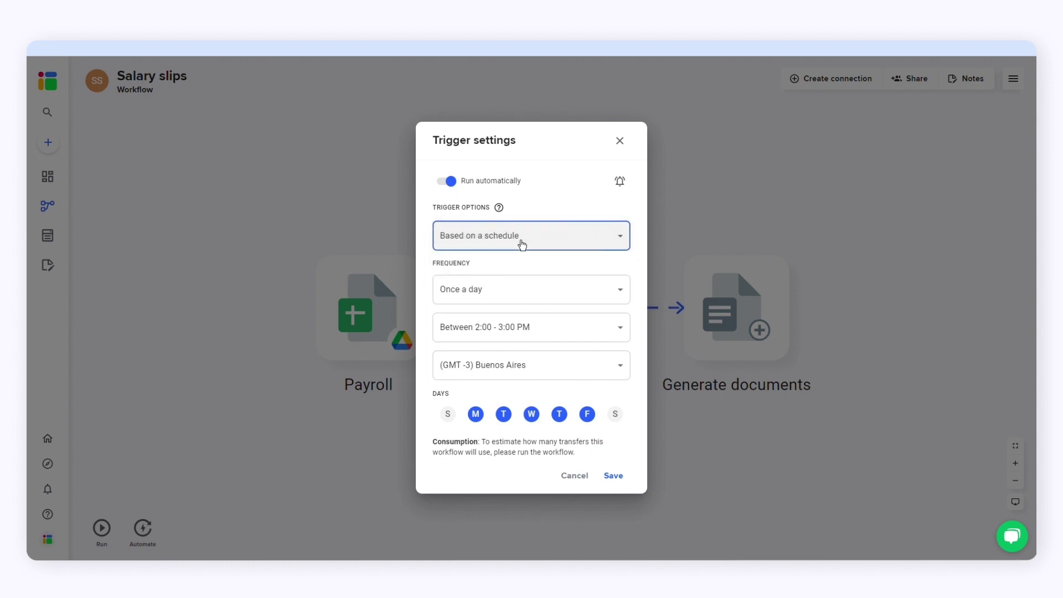
left_click(521, 294)
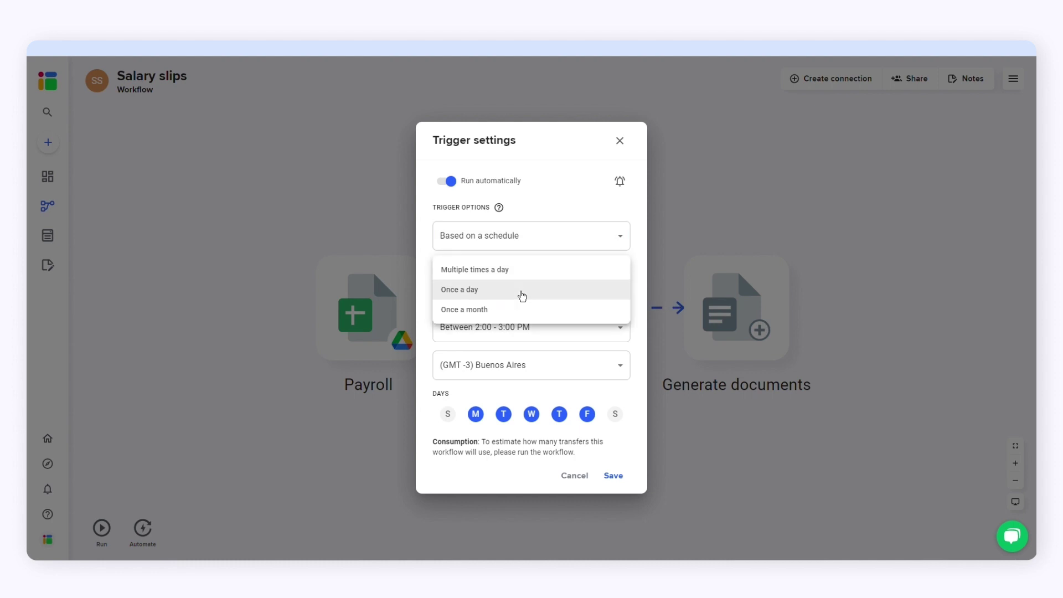
left_click(522, 291)
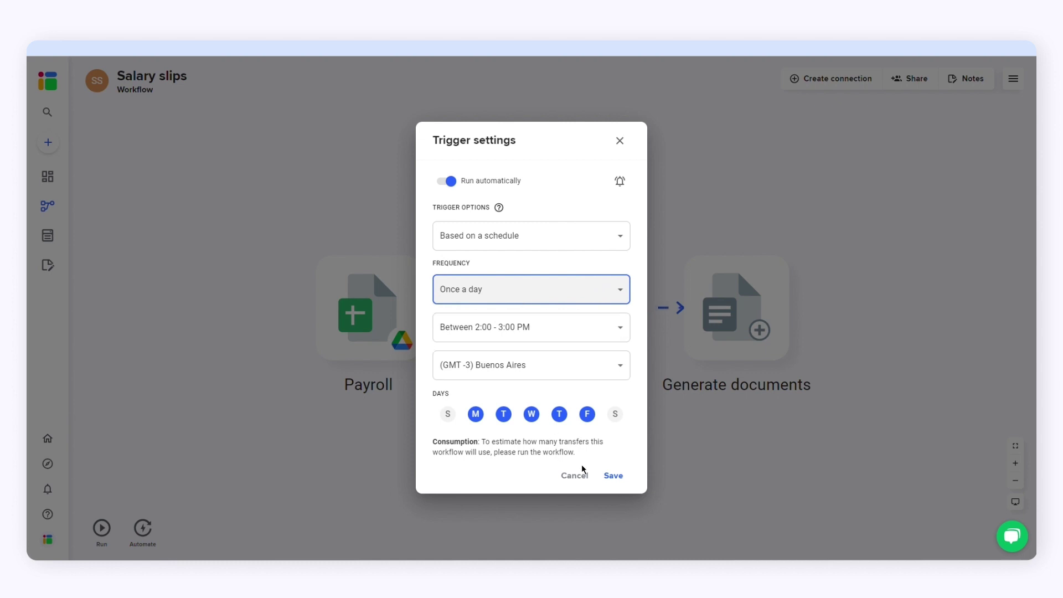
left_click(614, 477)
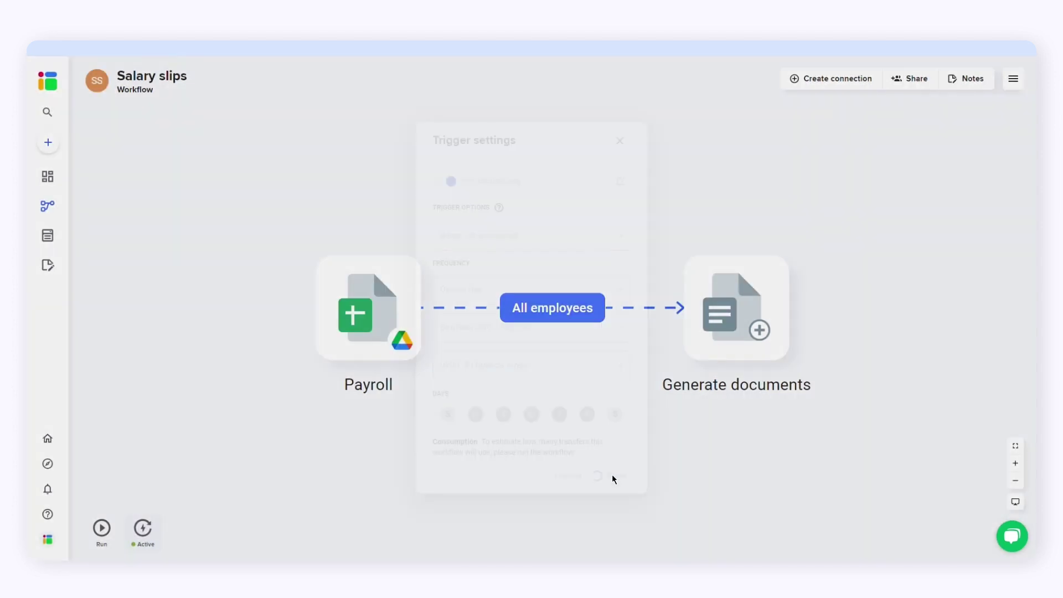